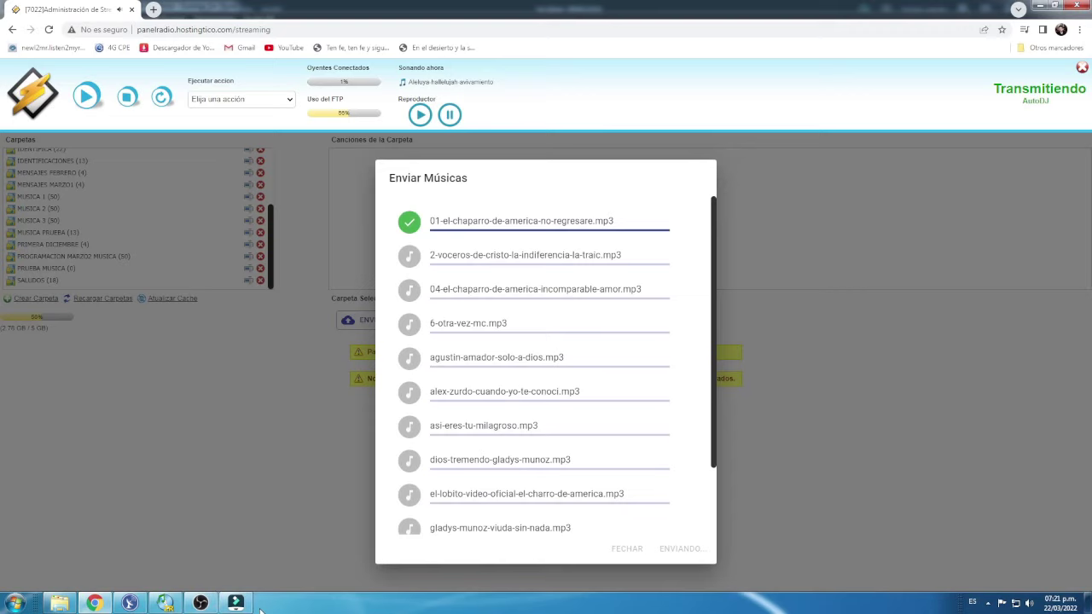
- Close the completed music upload window and look through the folder list
mouse_move(241, 606)
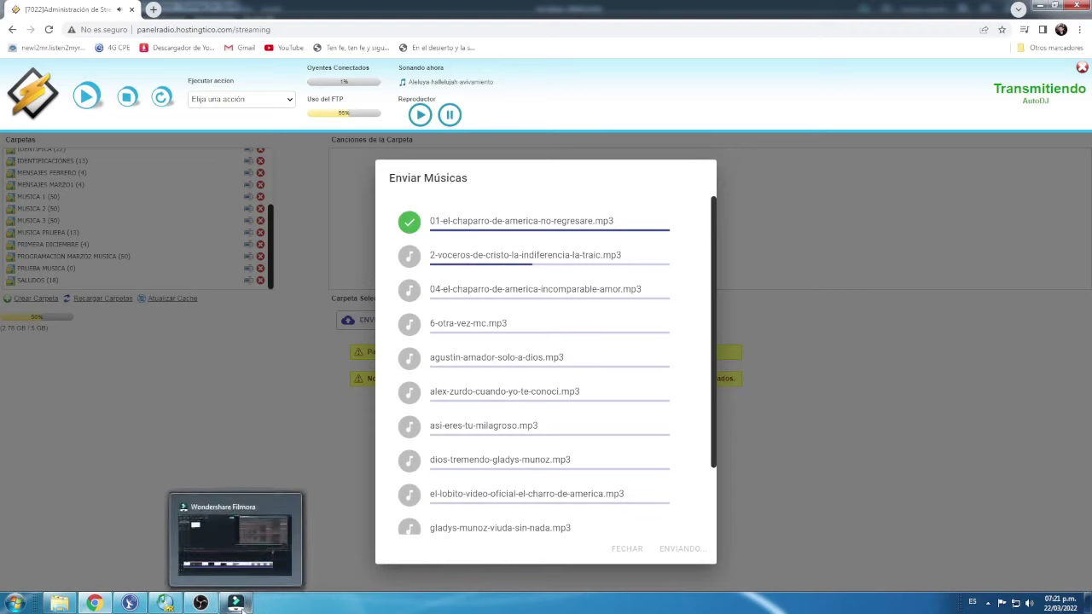
mouse_move(164, 604)
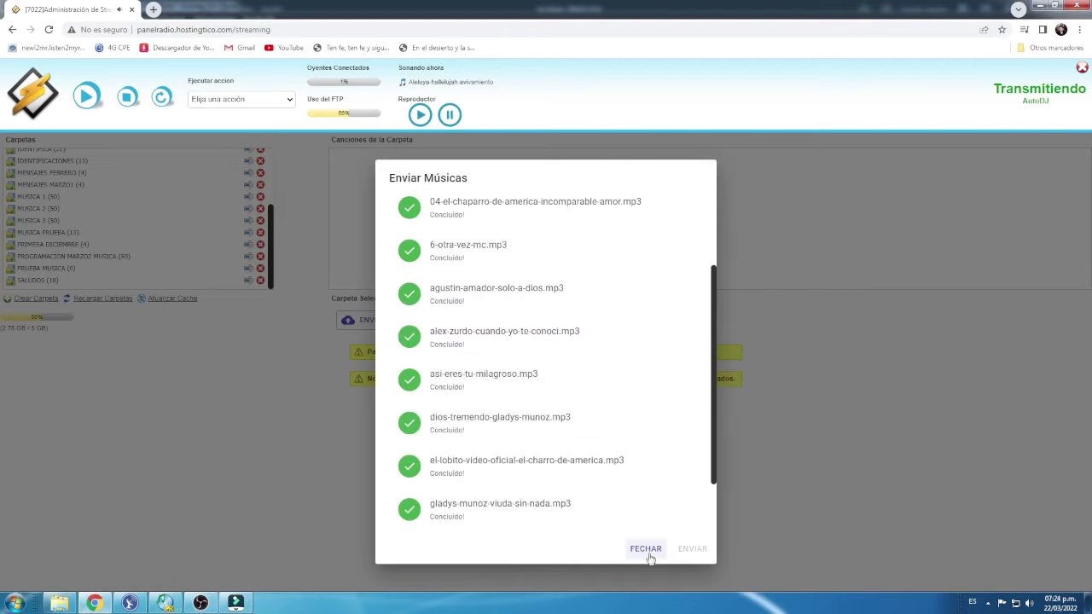
left_click(646, 550)
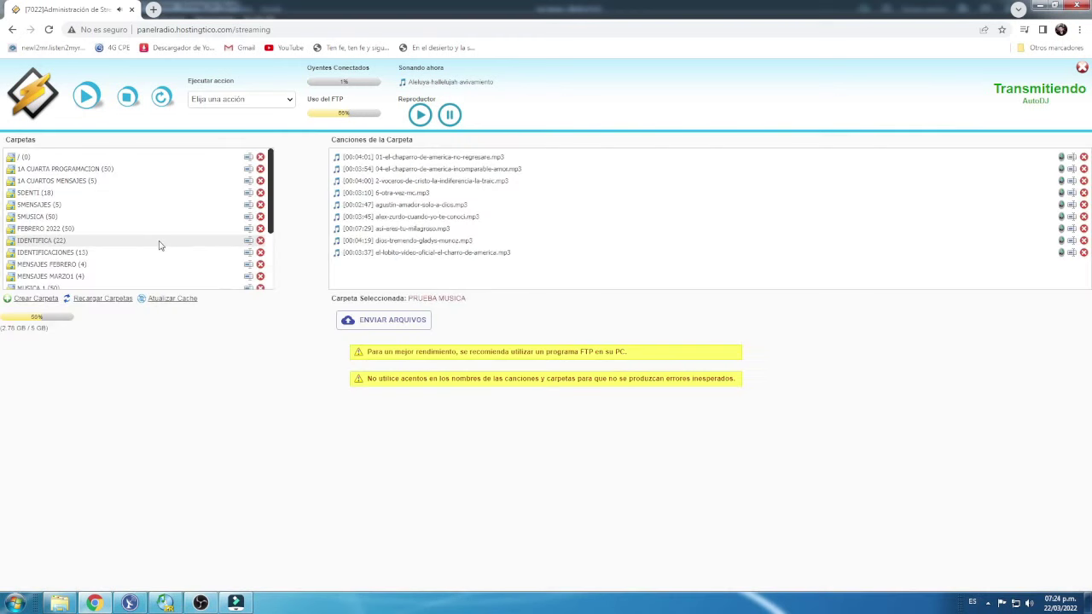
left_click_drag(271, 202, 262, 241)
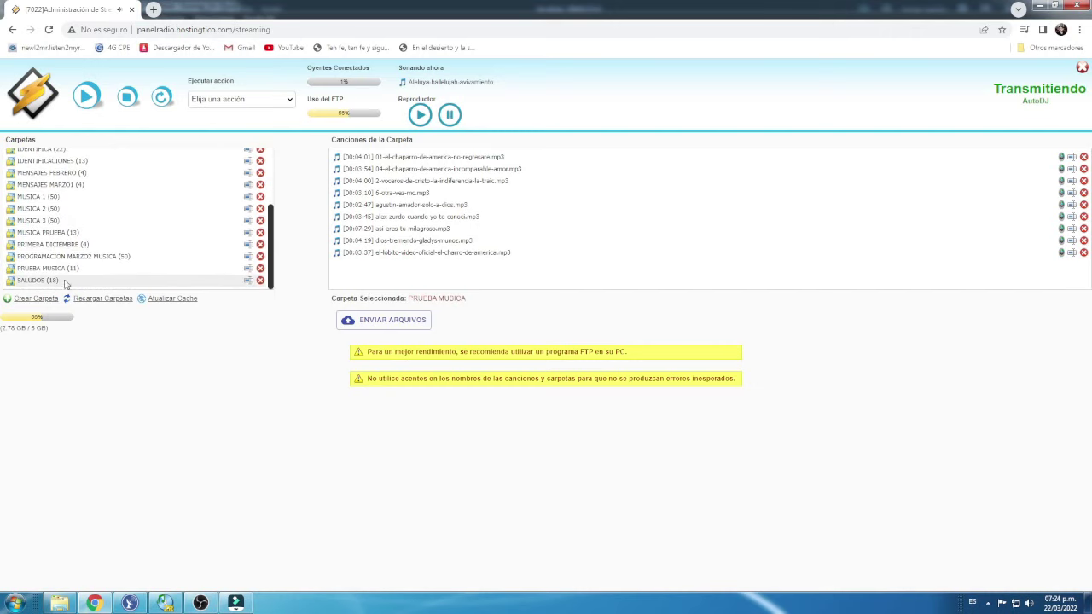
scroll(51, 256, "up", 1)
scroll(51, 256, "up", 2)
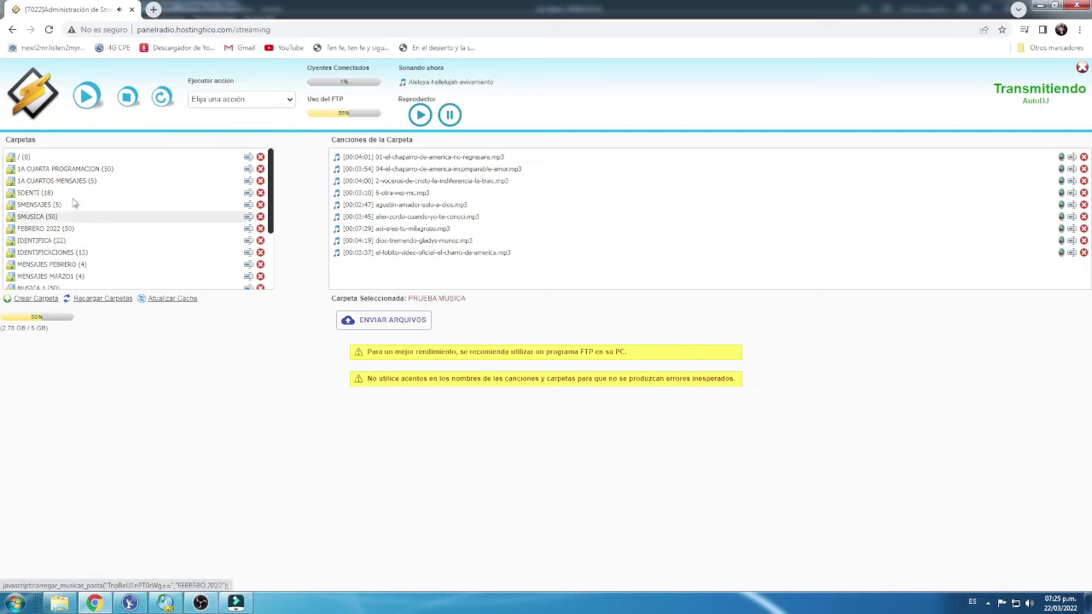
- Open the AutoDJ playlist management from the streaming information page and create a new playlist named MARZO
left_click(291, 101)
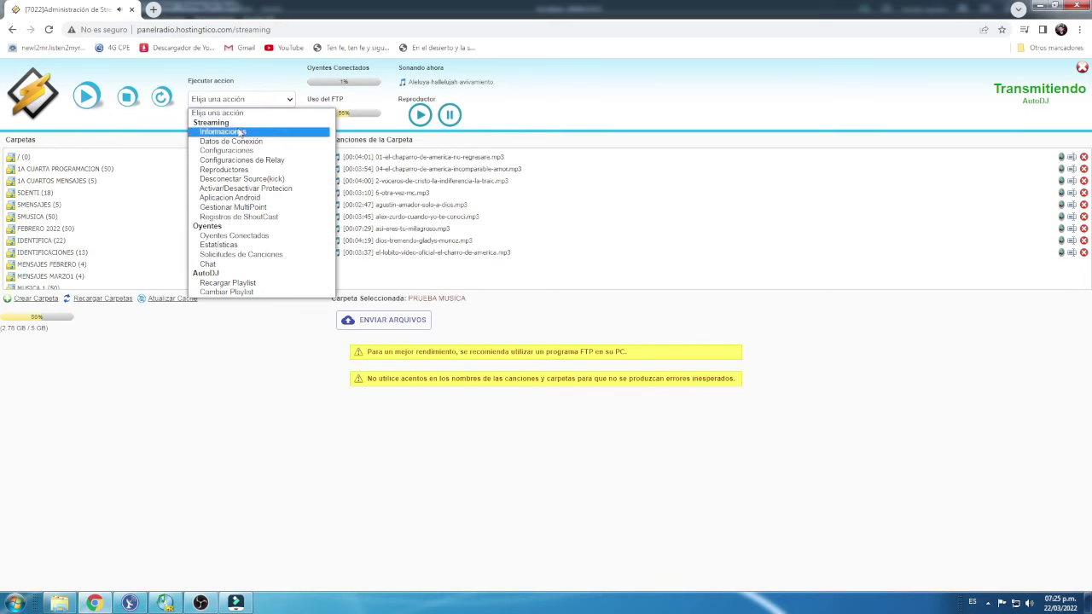
left_click(236, 132)
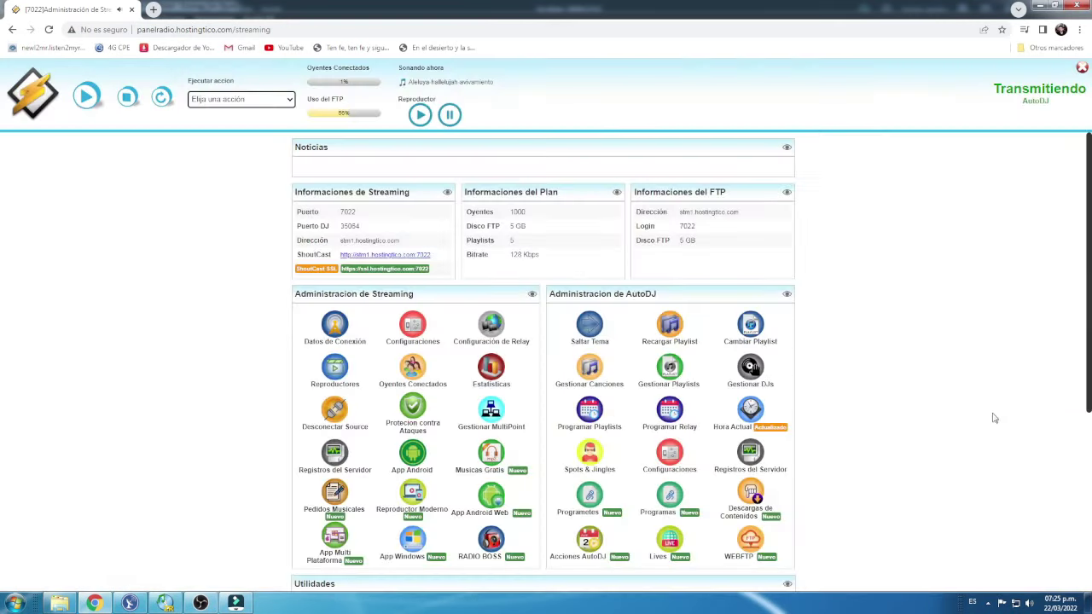
left_click(671, 369)
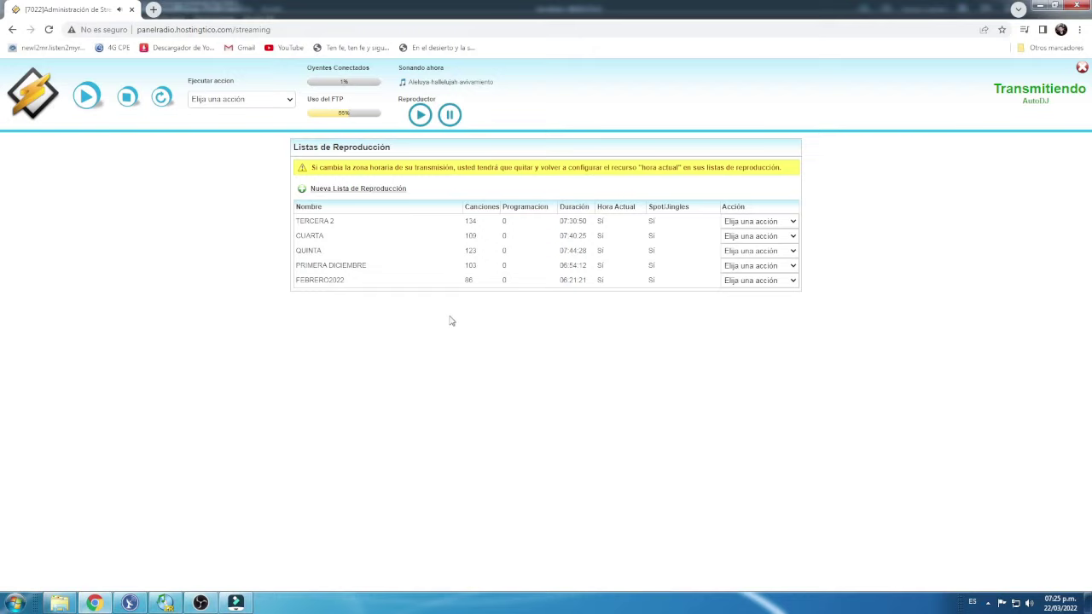
left_click(345, 193)
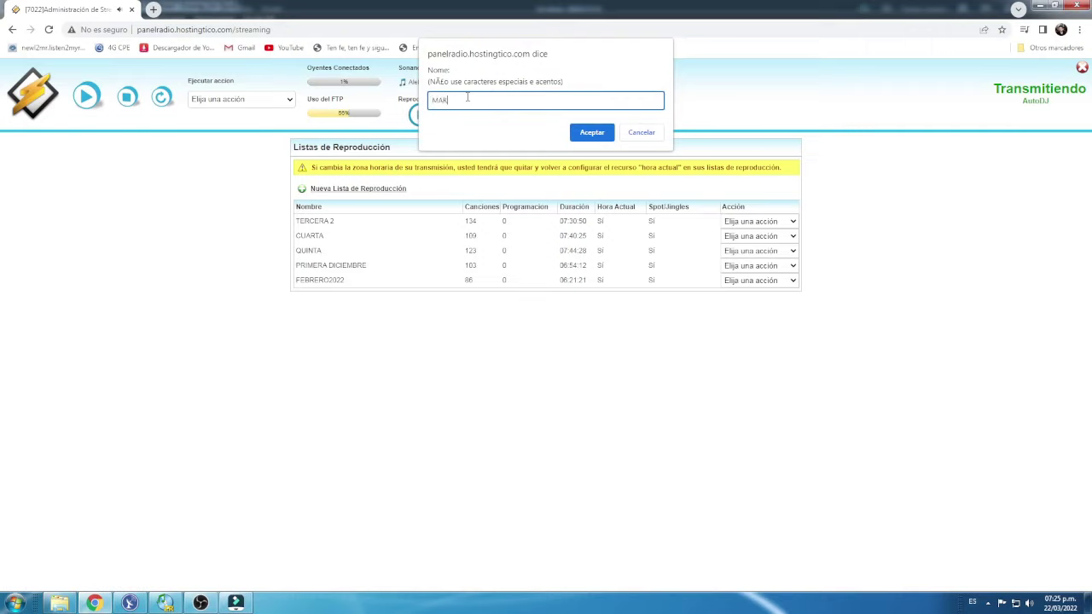
left_click(597, 132)
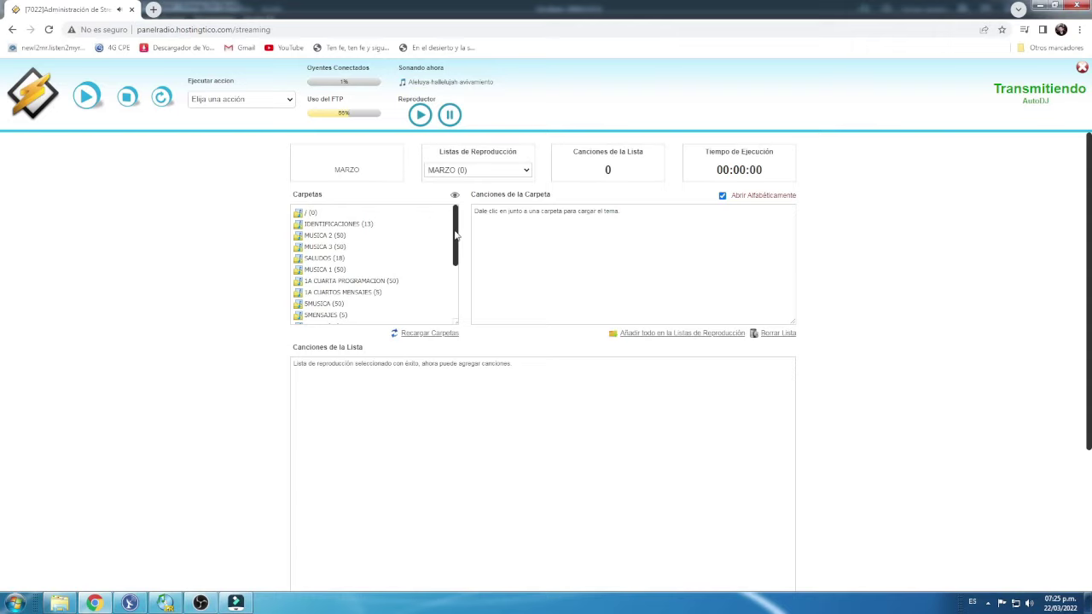
- Add all songs from the PROGRAMACION MARZO2 MUSICA folder to the MARZO playlist
left_click(310, 269)
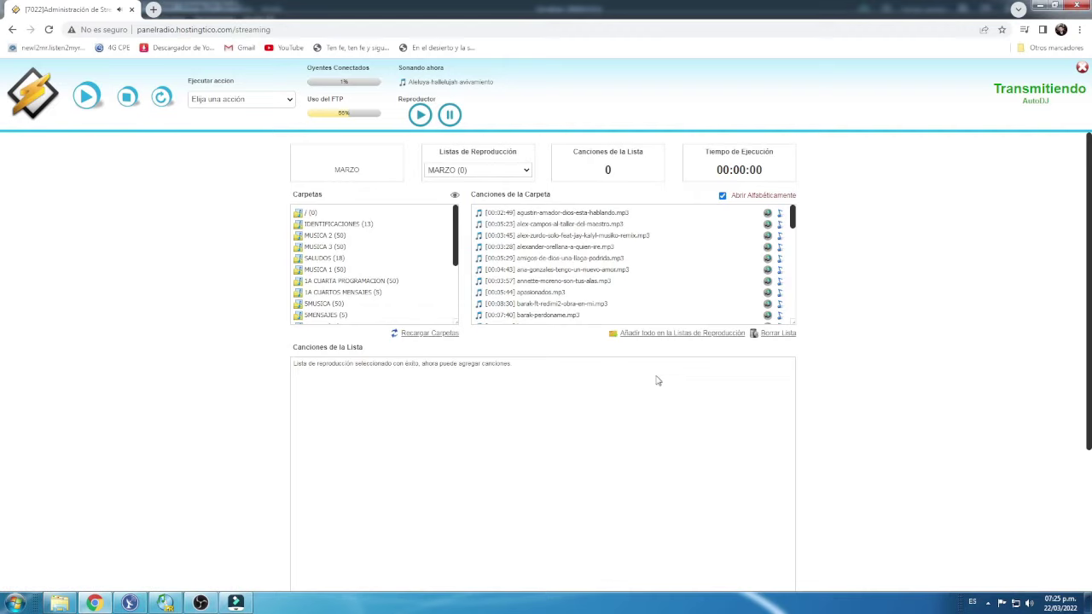
left_click(339, 244)
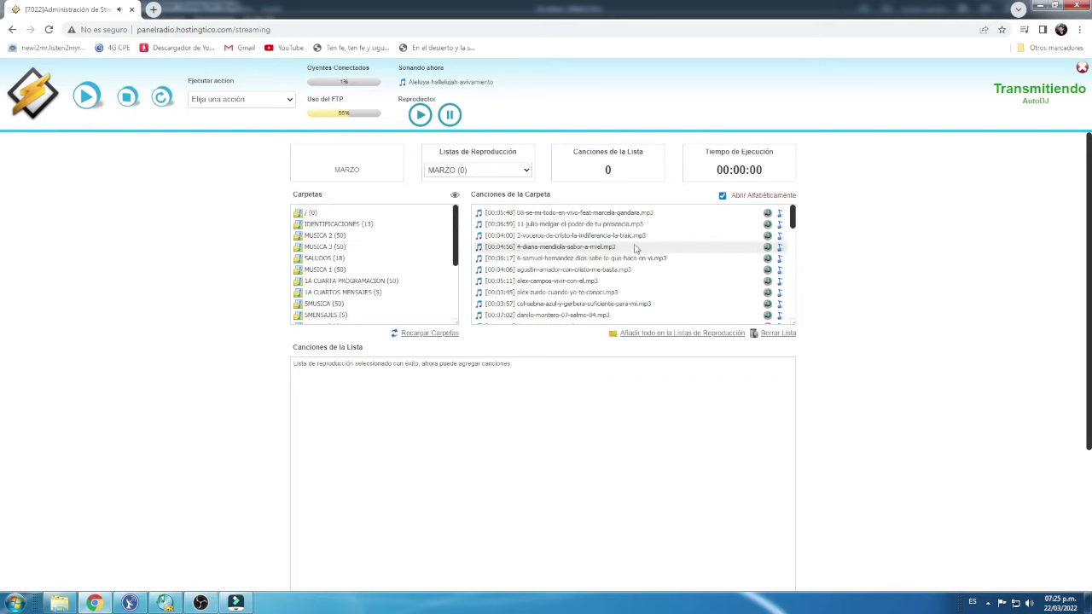
scroll(360, 260, "down", 5)
left_click(378, 269)
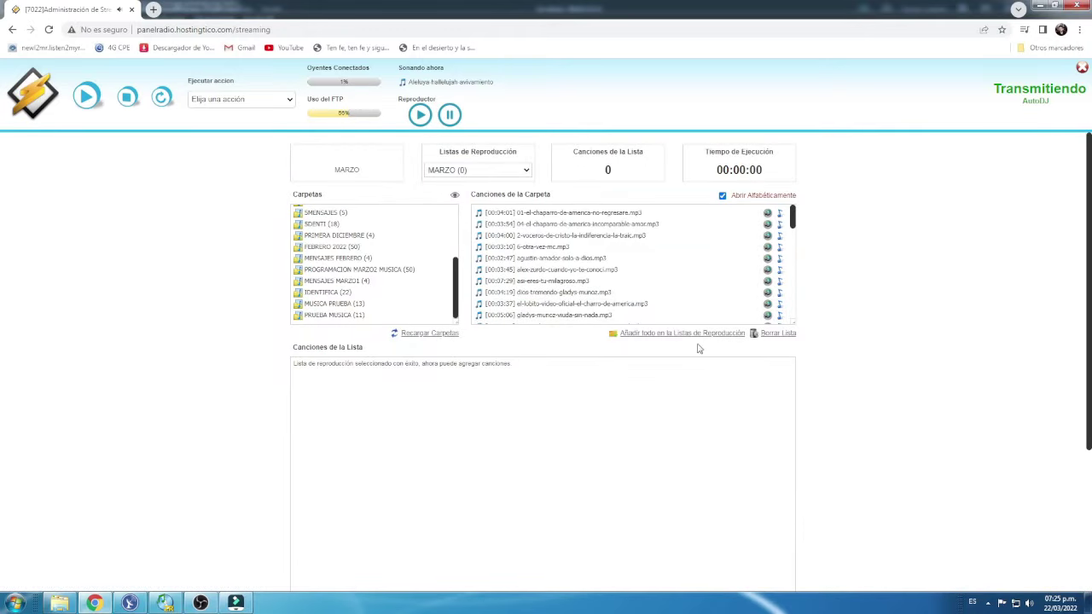
left_click(711, 333)
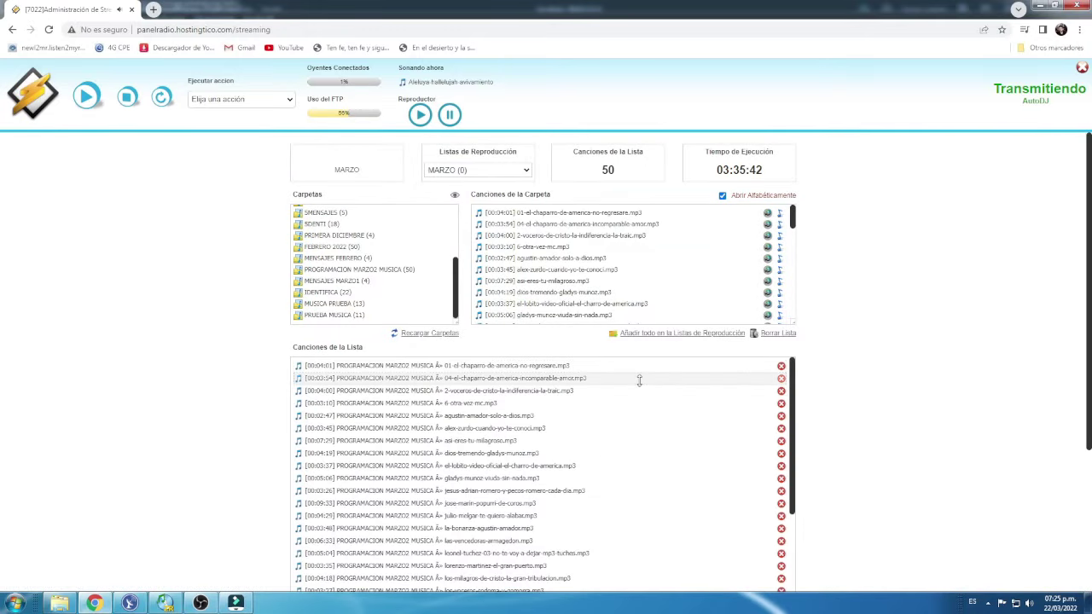
- Save the MARZO playlist and start it with Guardar & Iniciar
scroll(639, 380, "down", 5)
scroll(834, 465, "down", 3)
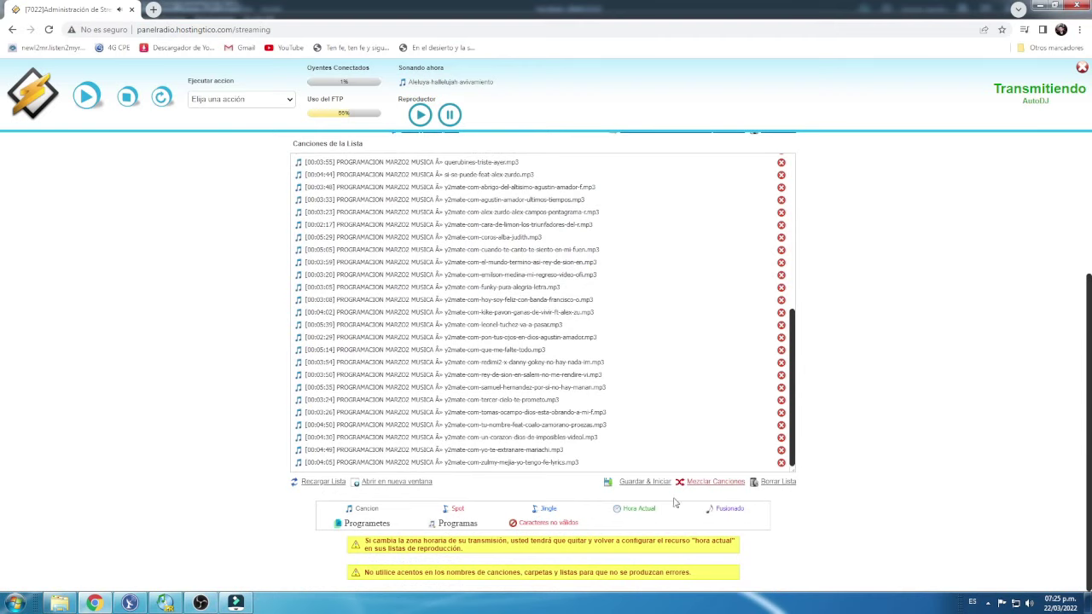
left_click(640, 482)
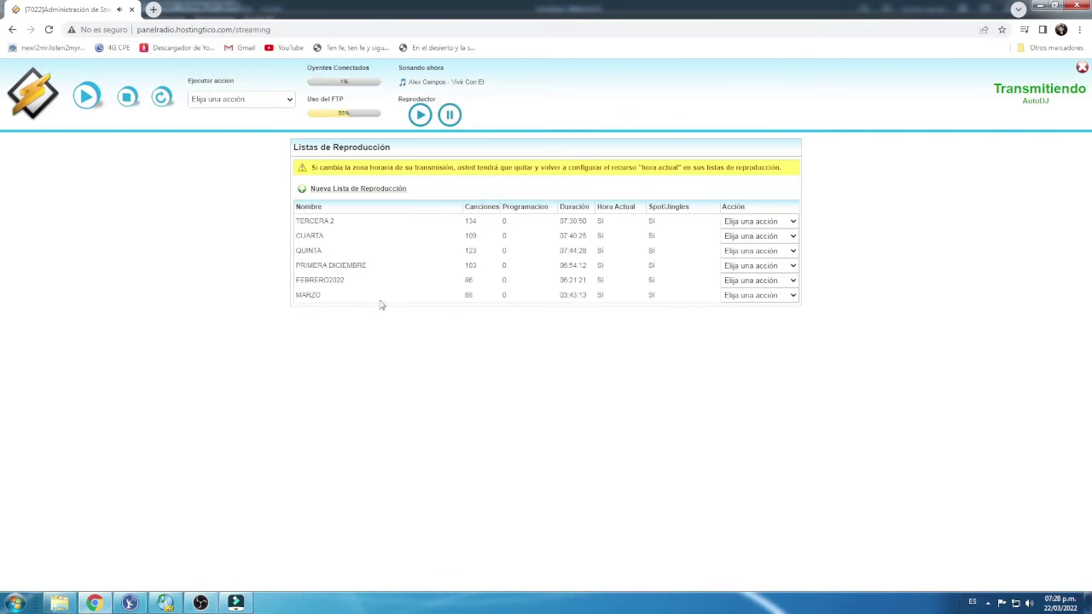
- Configure Hora Actual for the MARZO playlist with Voz Femenina and a frequency counted in Canciones
left_click(788, 296)
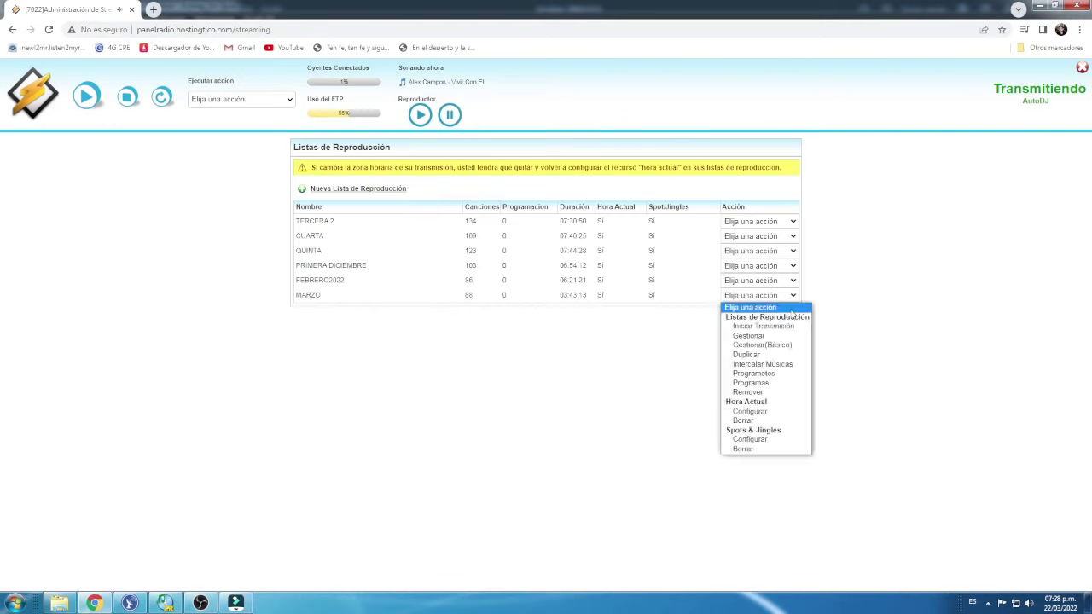
left_click(759, 413)
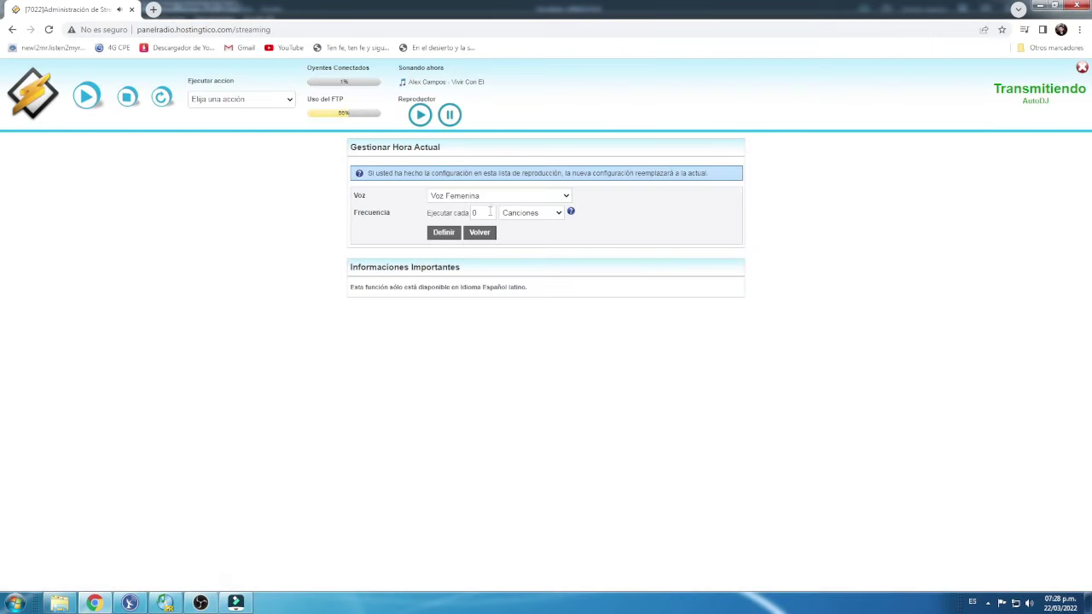
left_click_drag(490, 212, 456, 214)
left_click(443, 232)
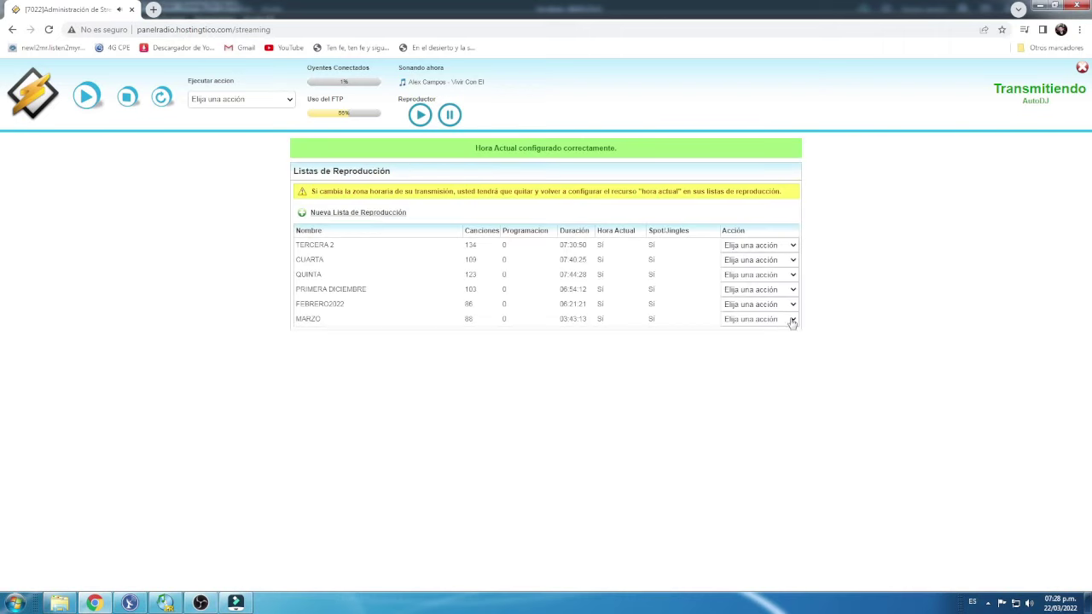
- Configure the MARZO playlist's spots from the IDENTIFICA folder, running every 4 songs
left_click(793, 319)
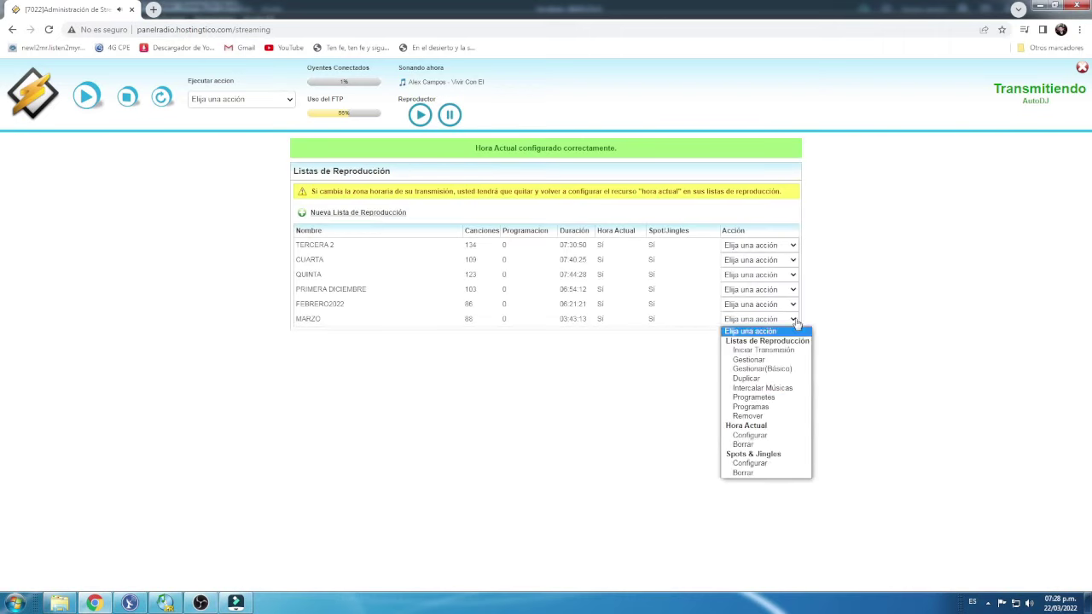
left_click(772, 463)
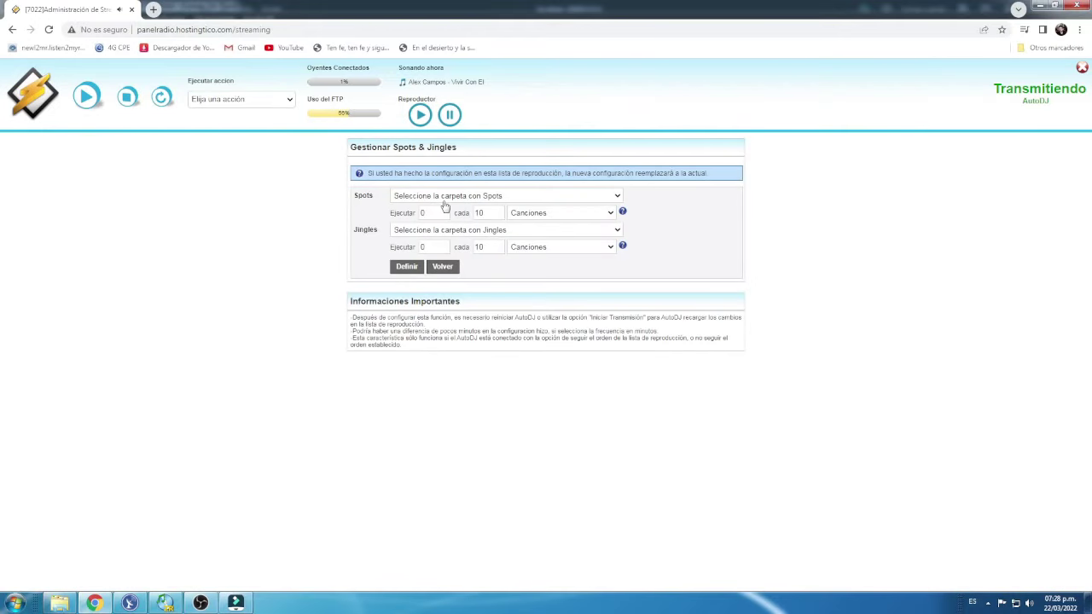
left_click(617, 196)
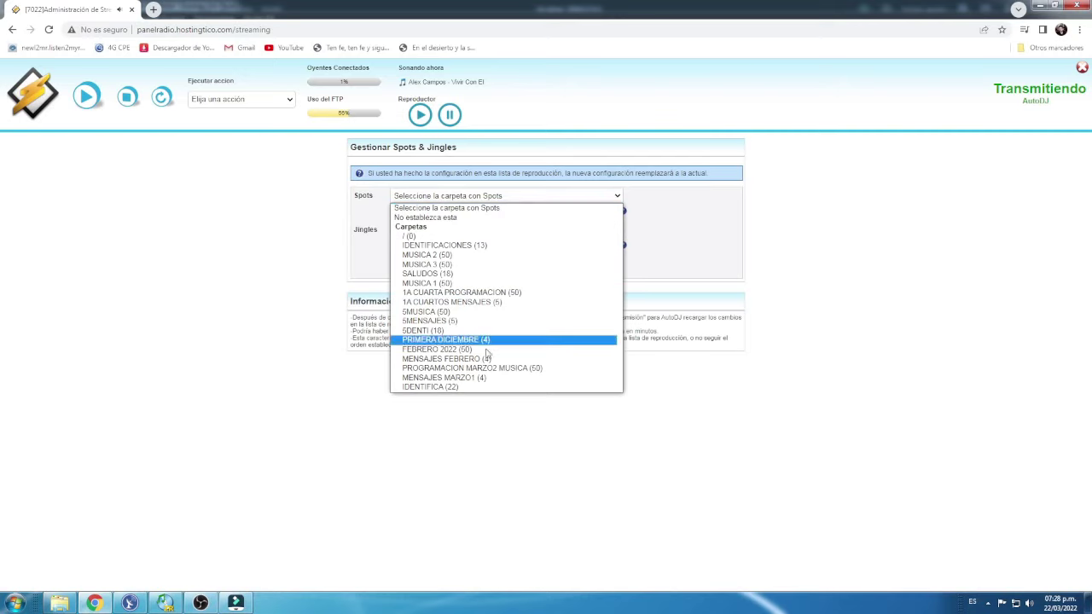
left_click(445, 387)
key("Tab")
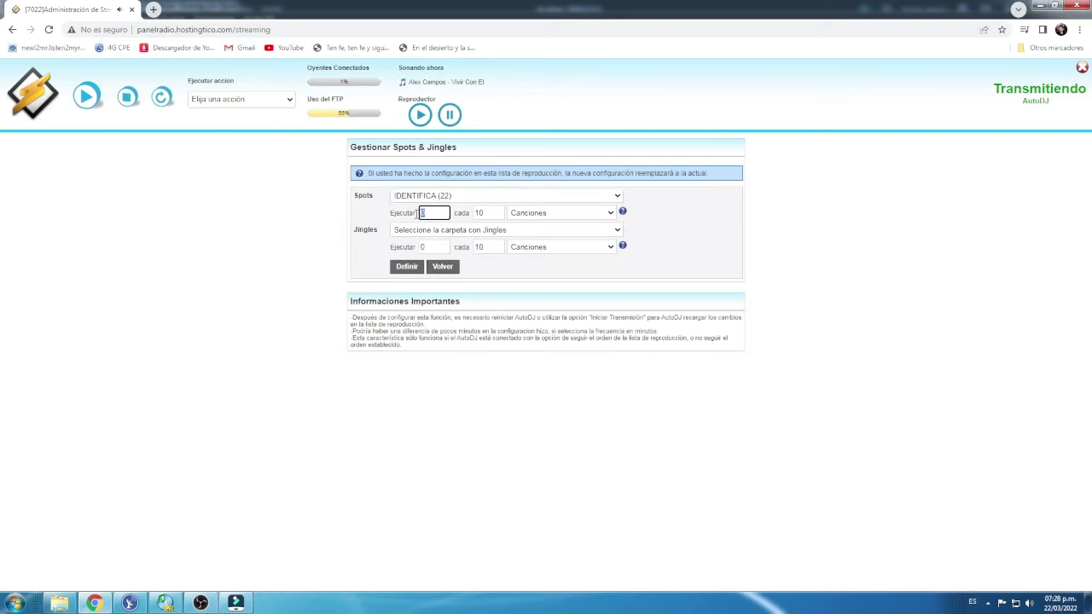
key("Tab")
key("BackSpace")
type("4")
left_click(402, 271)
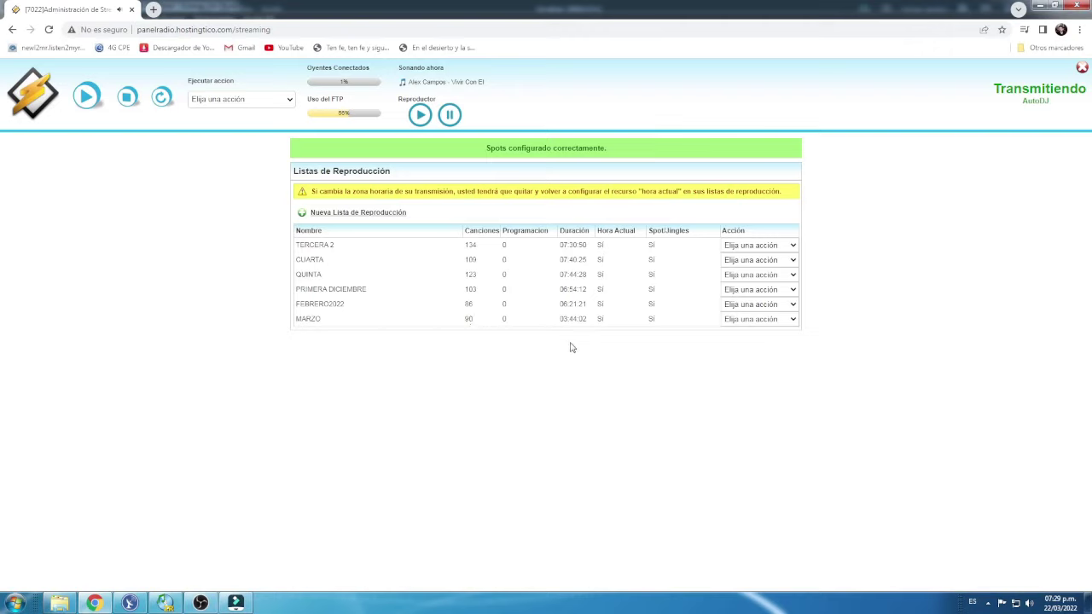
- Configure the MARZO playlist's jingles from the MENSAJES MARZO1 folder, running 1 every 22 songs
left_click(792, 321)
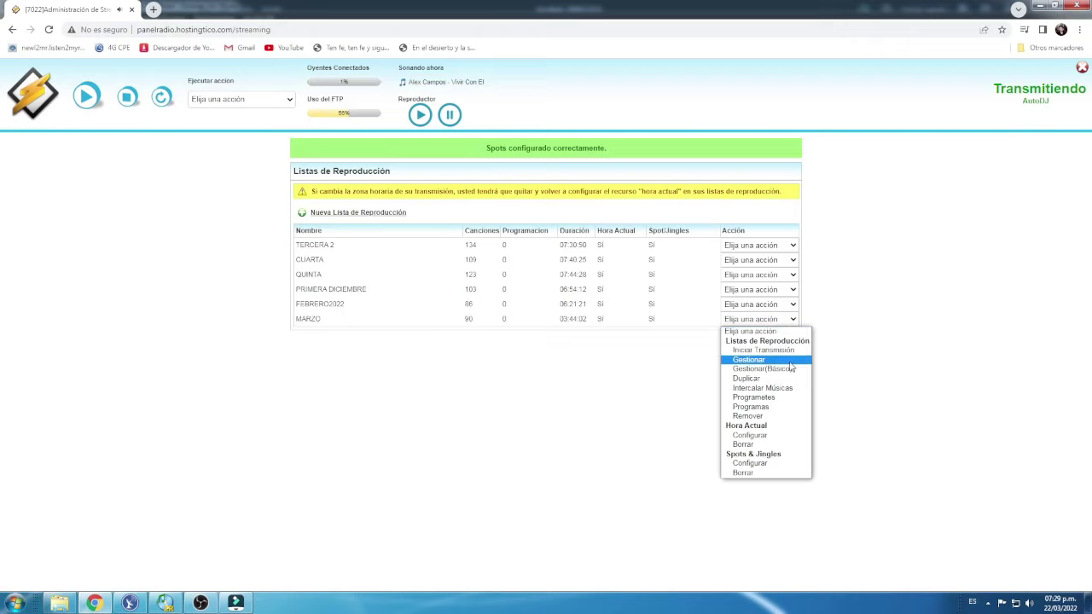
left_click(756, 471)
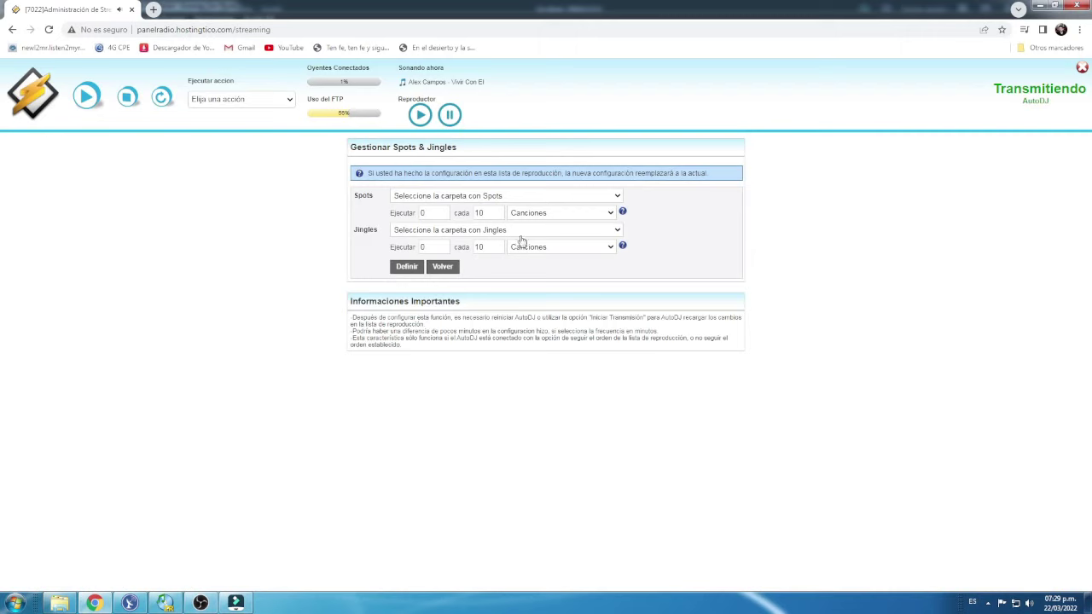
left_click(617, 231)
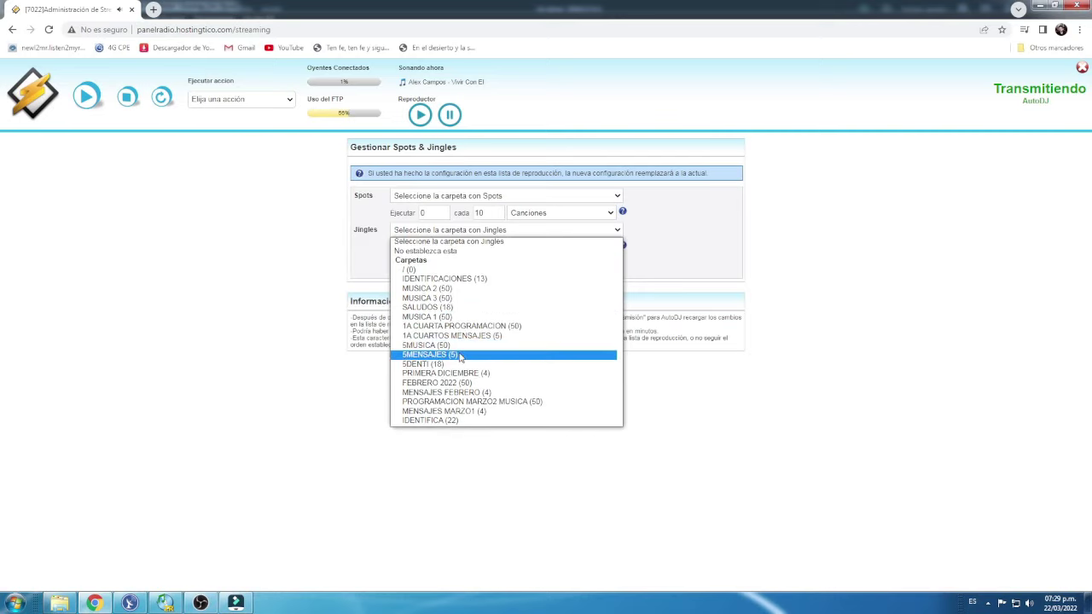
scroll(465, 363, "down", 1)
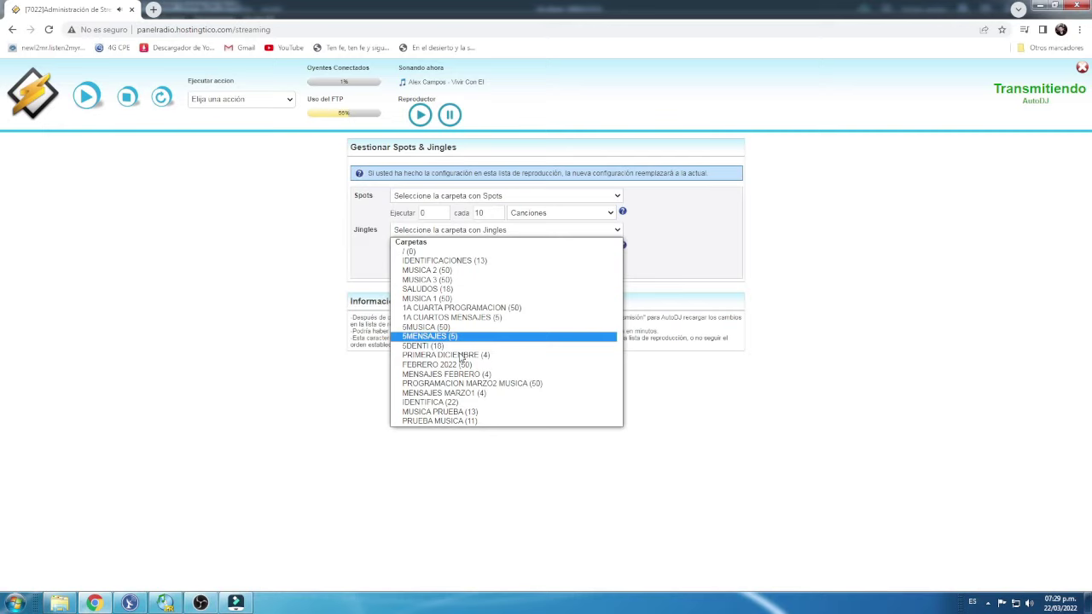
left_click(465, 395)
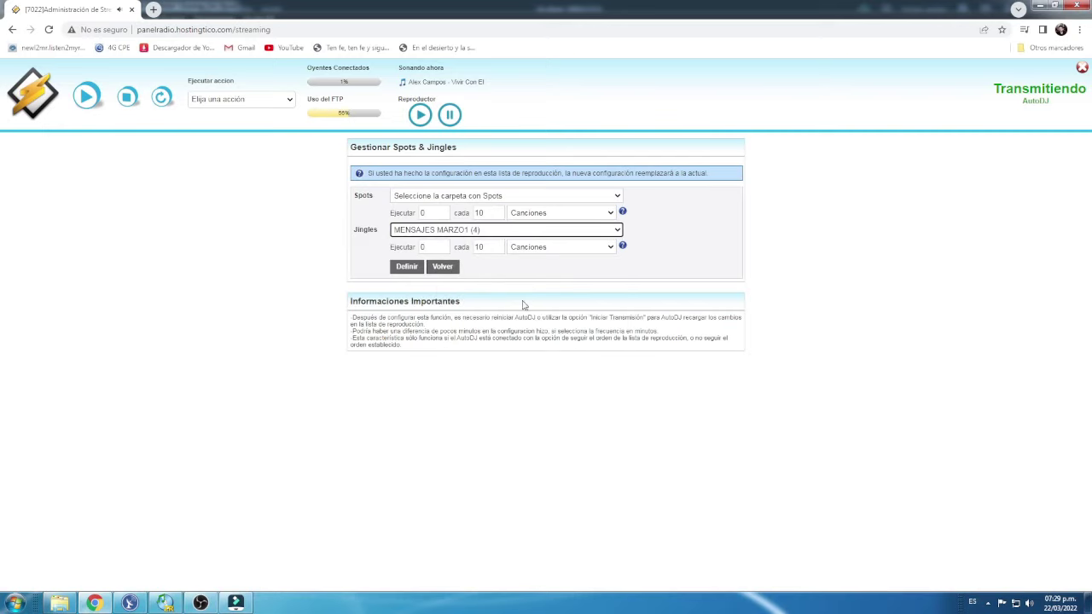
left_click(429, 247)
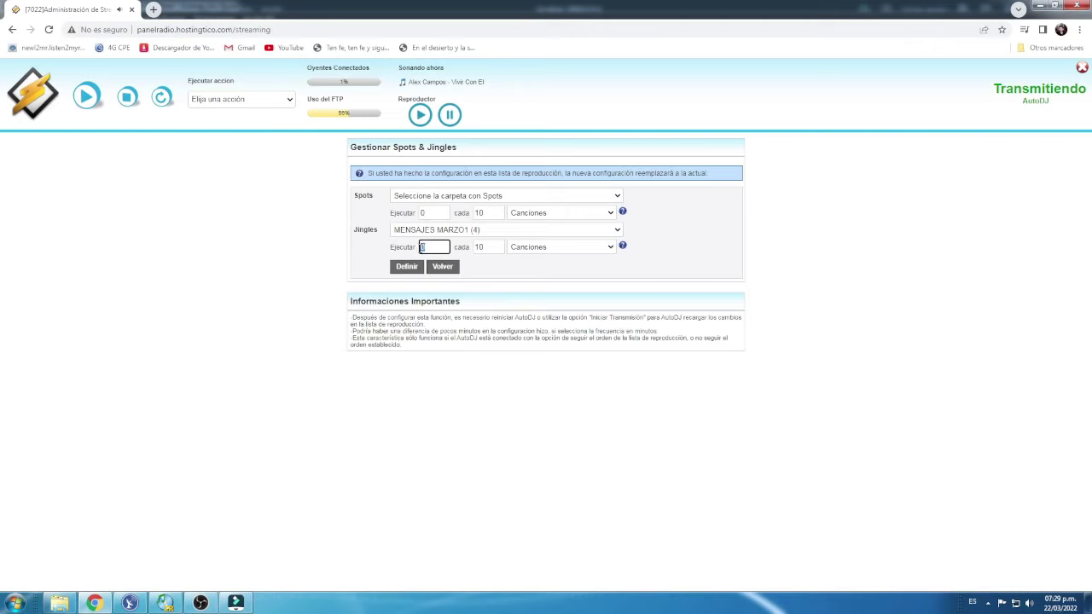
type("1")
left_click(483, 247)
type("22")
left_click(416, 270)
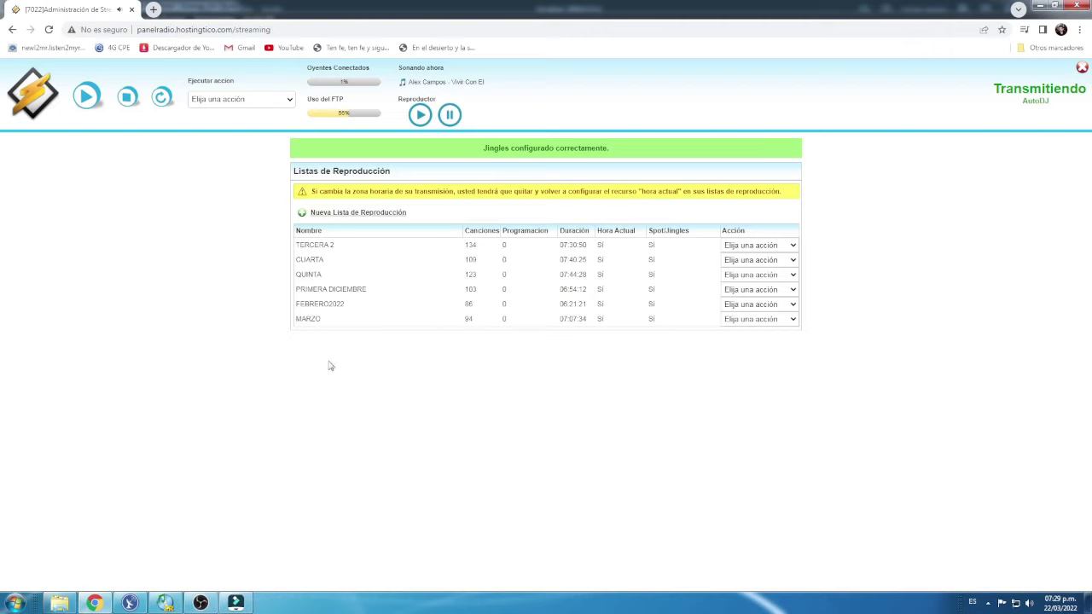
- Stop the AutoDJ transmission that is currently running
left_click(88, 99)
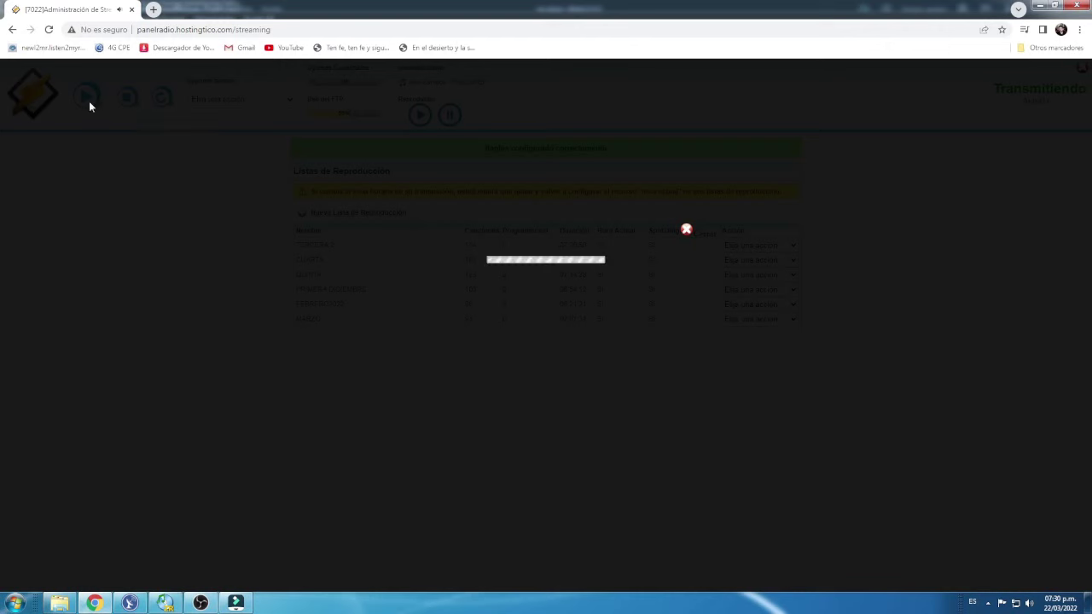
left_click(686, 231)
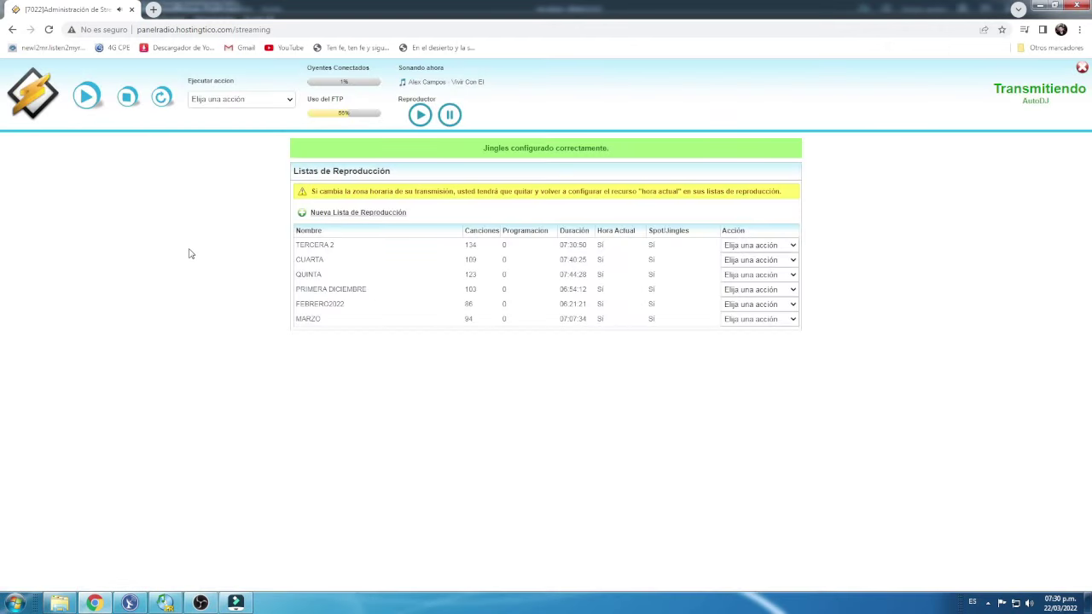
left_click(127, 98)
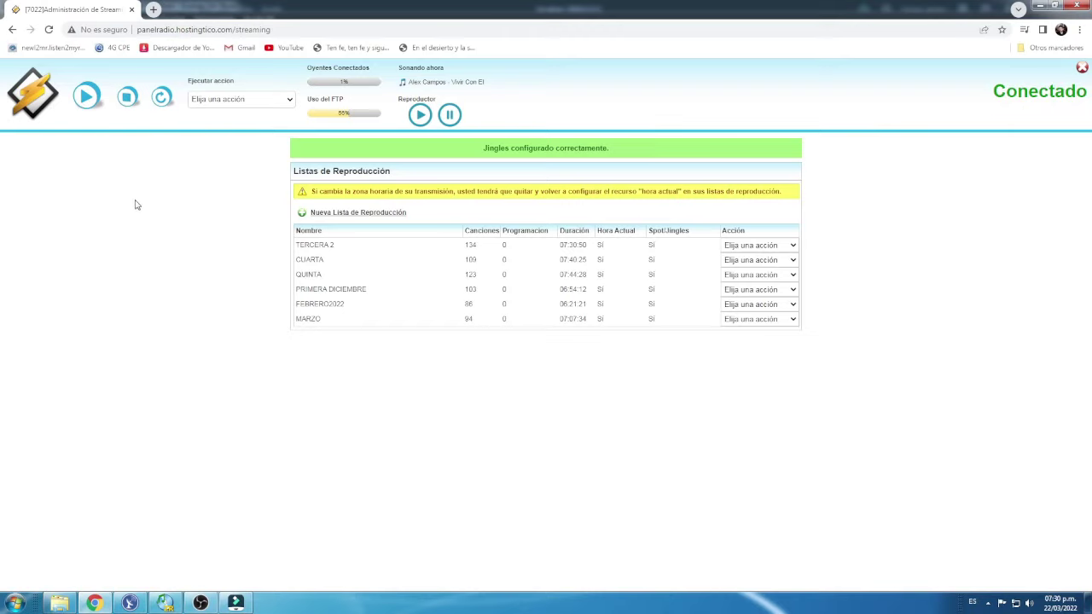
- Connect AutoDJ with the MARZO playlist, keeping 128 Kbps, Seguir Orden and the AACPlus encoder, and dismiss the result
left_click(87, 97)
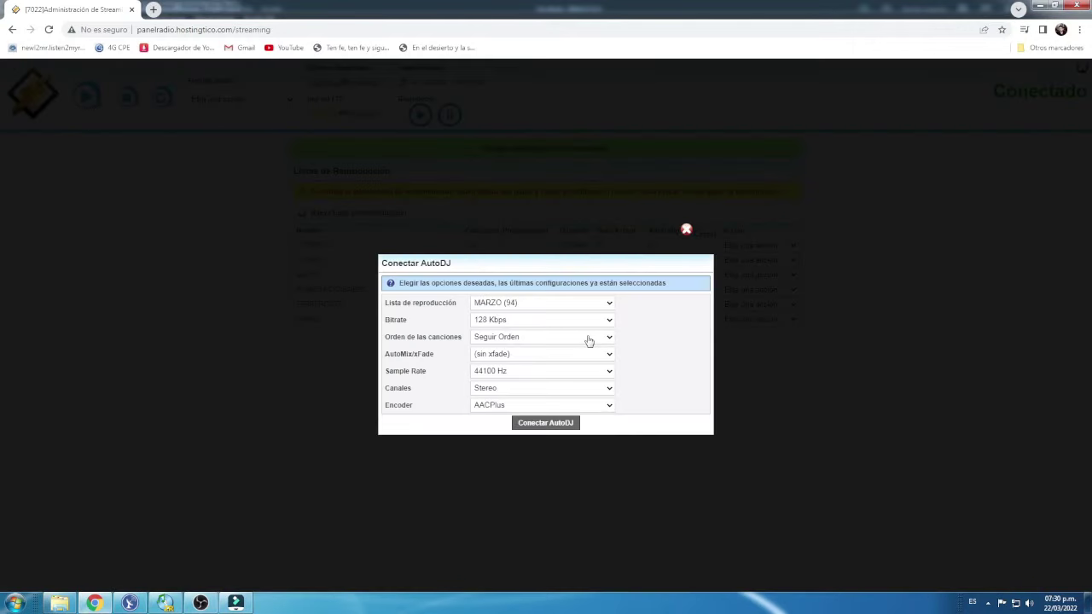
left_click(544, 305)
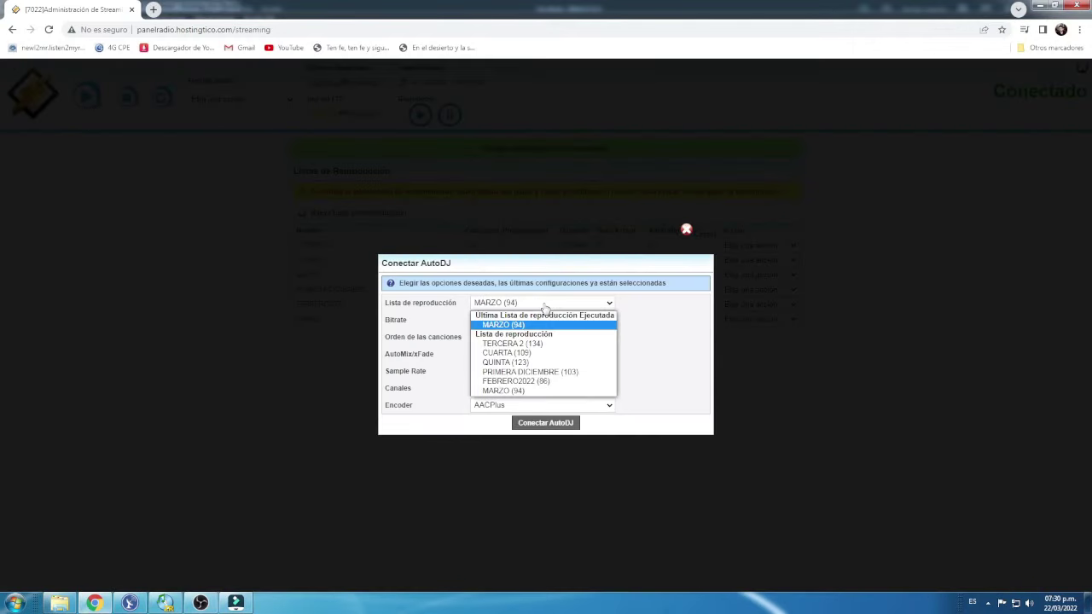
left_click(512, 391)
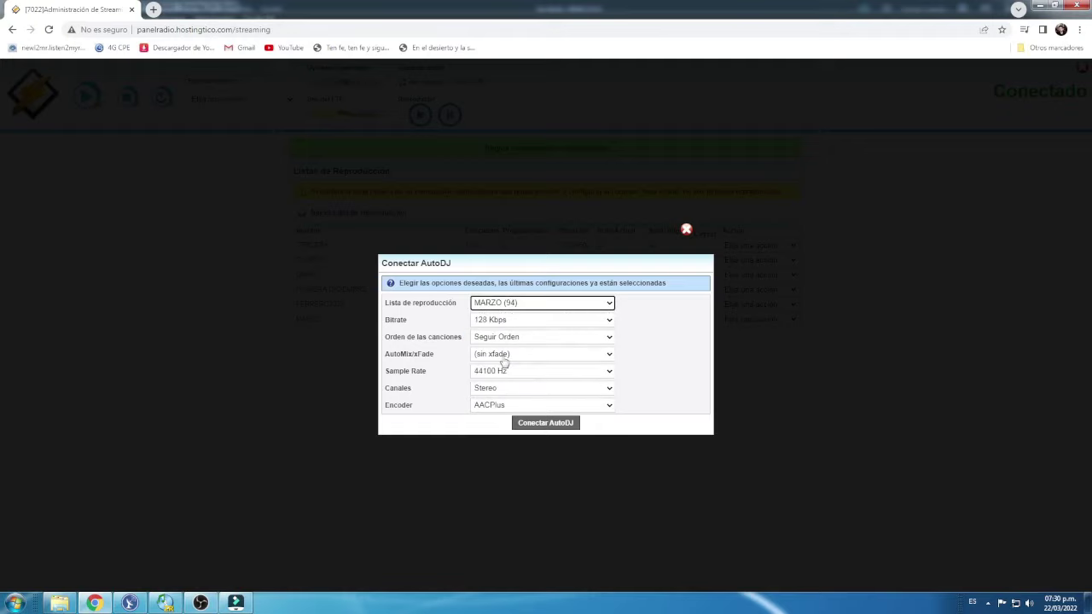
left_click(547, 423)
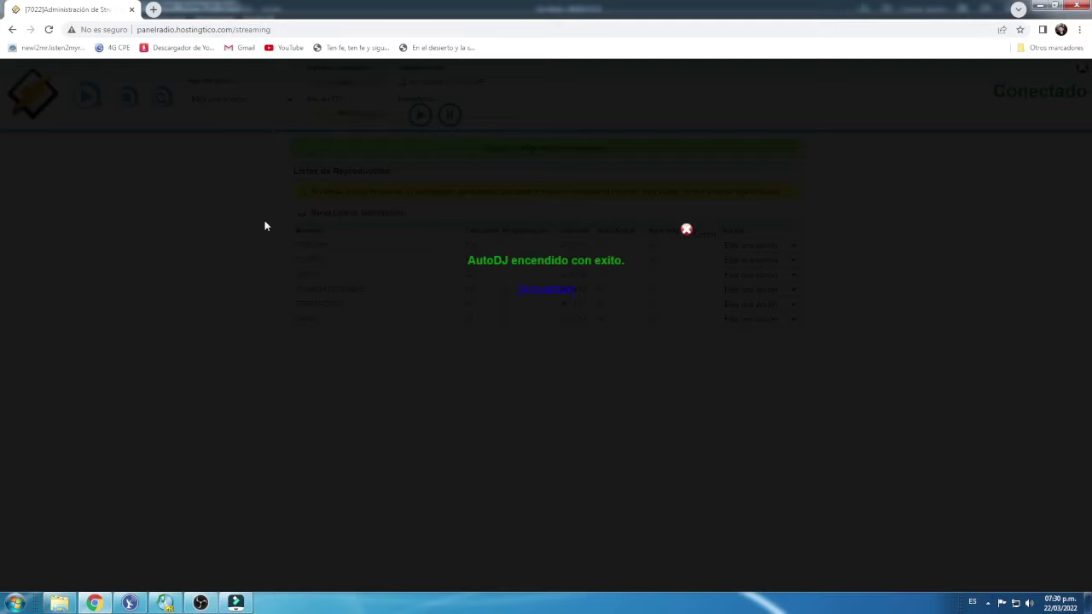
left_click(556, 295)
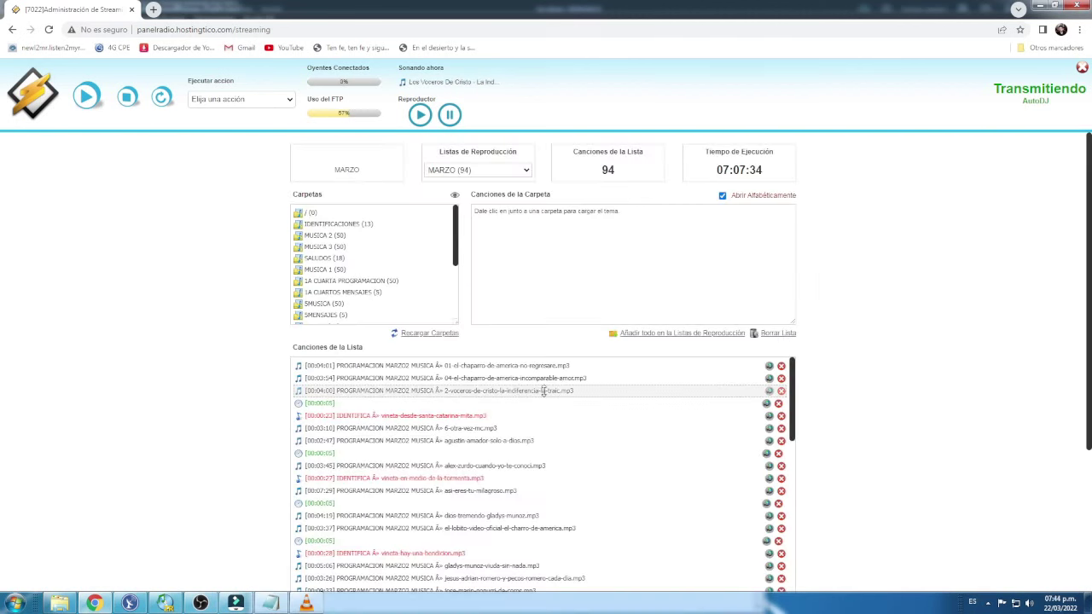
- Review the order of songs, time announcements, spots and jingles in the MARZO playlist
scroll(526, 487, "down", 3)
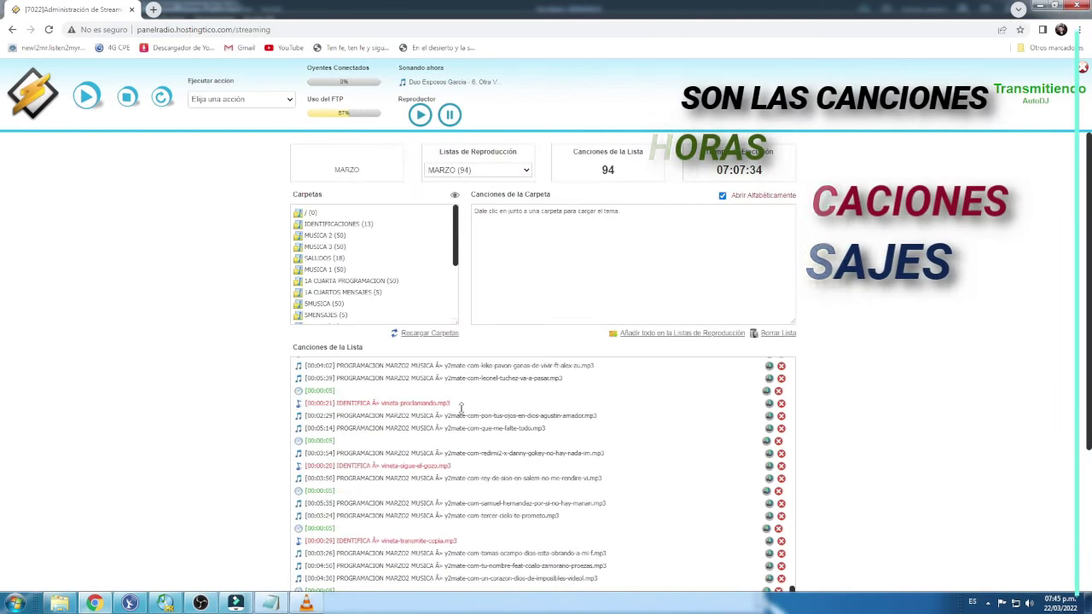